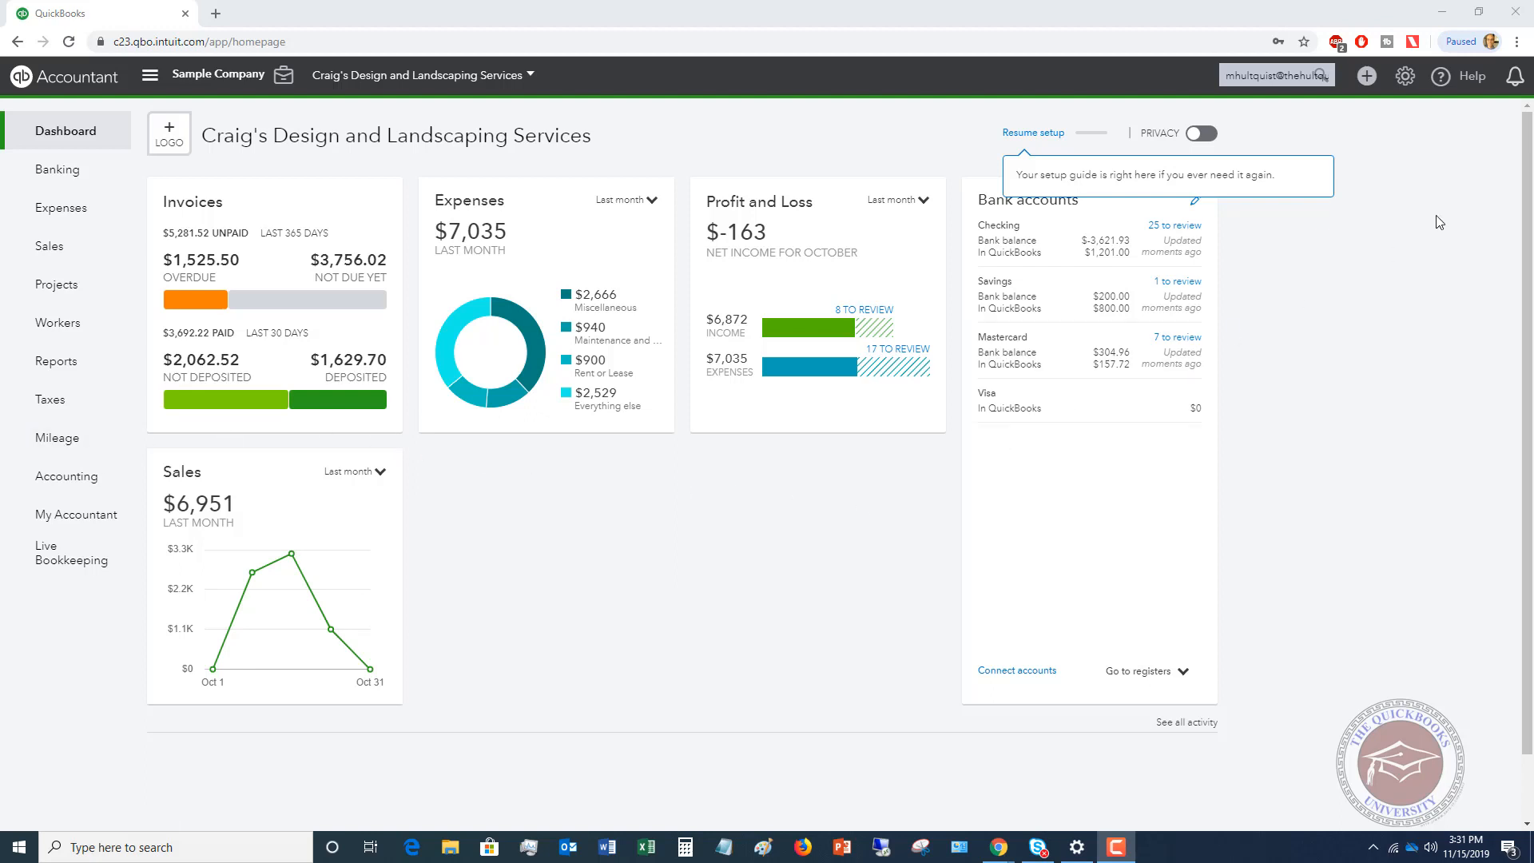
Start a received payment for the customer Amy's Bird Sanctuary.
left_click(1368, 76)
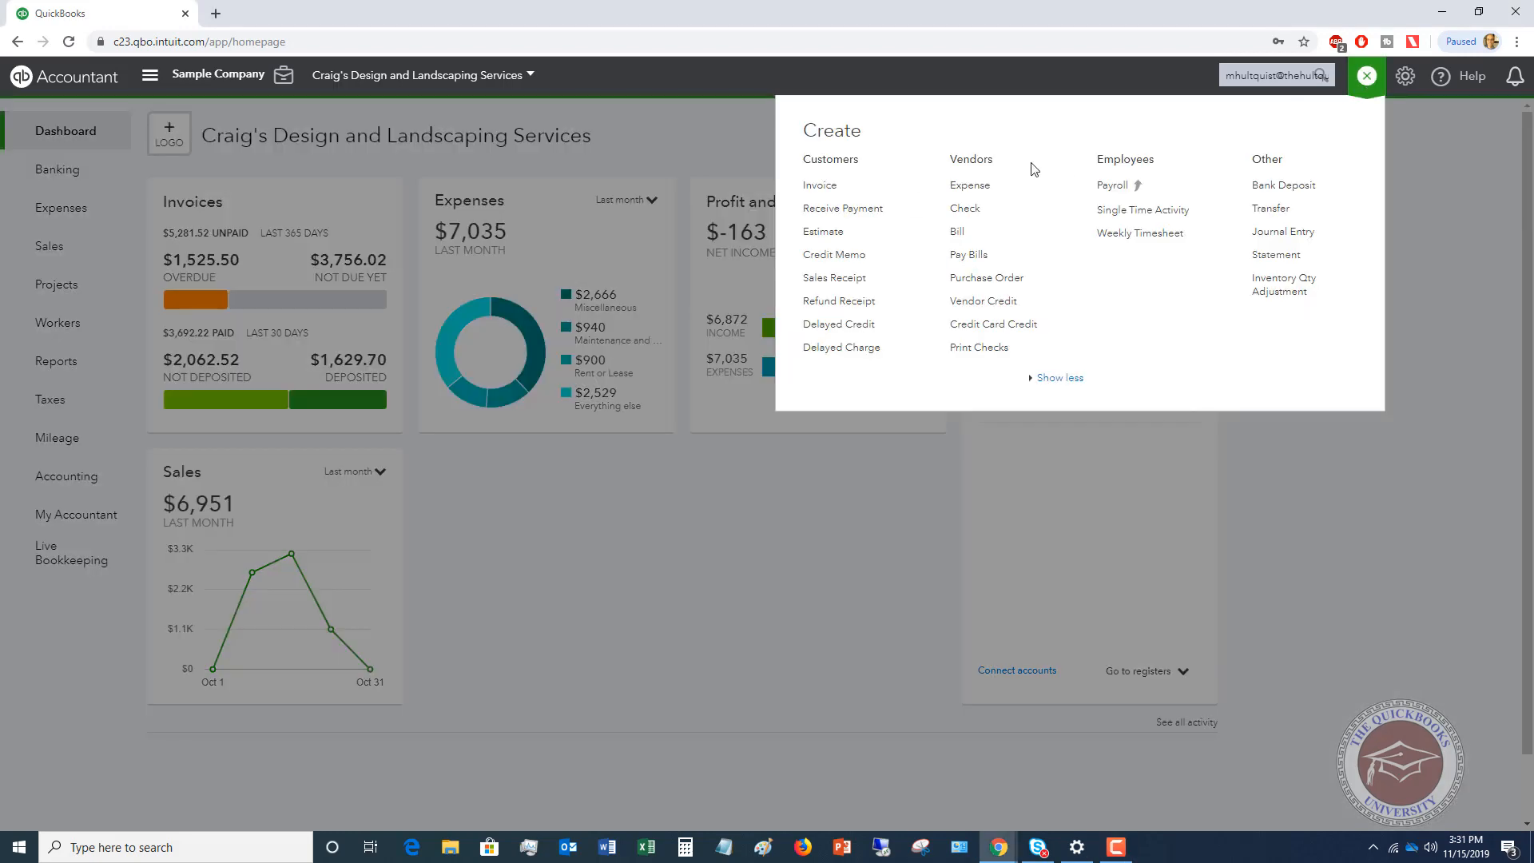
left_click(863, 208)
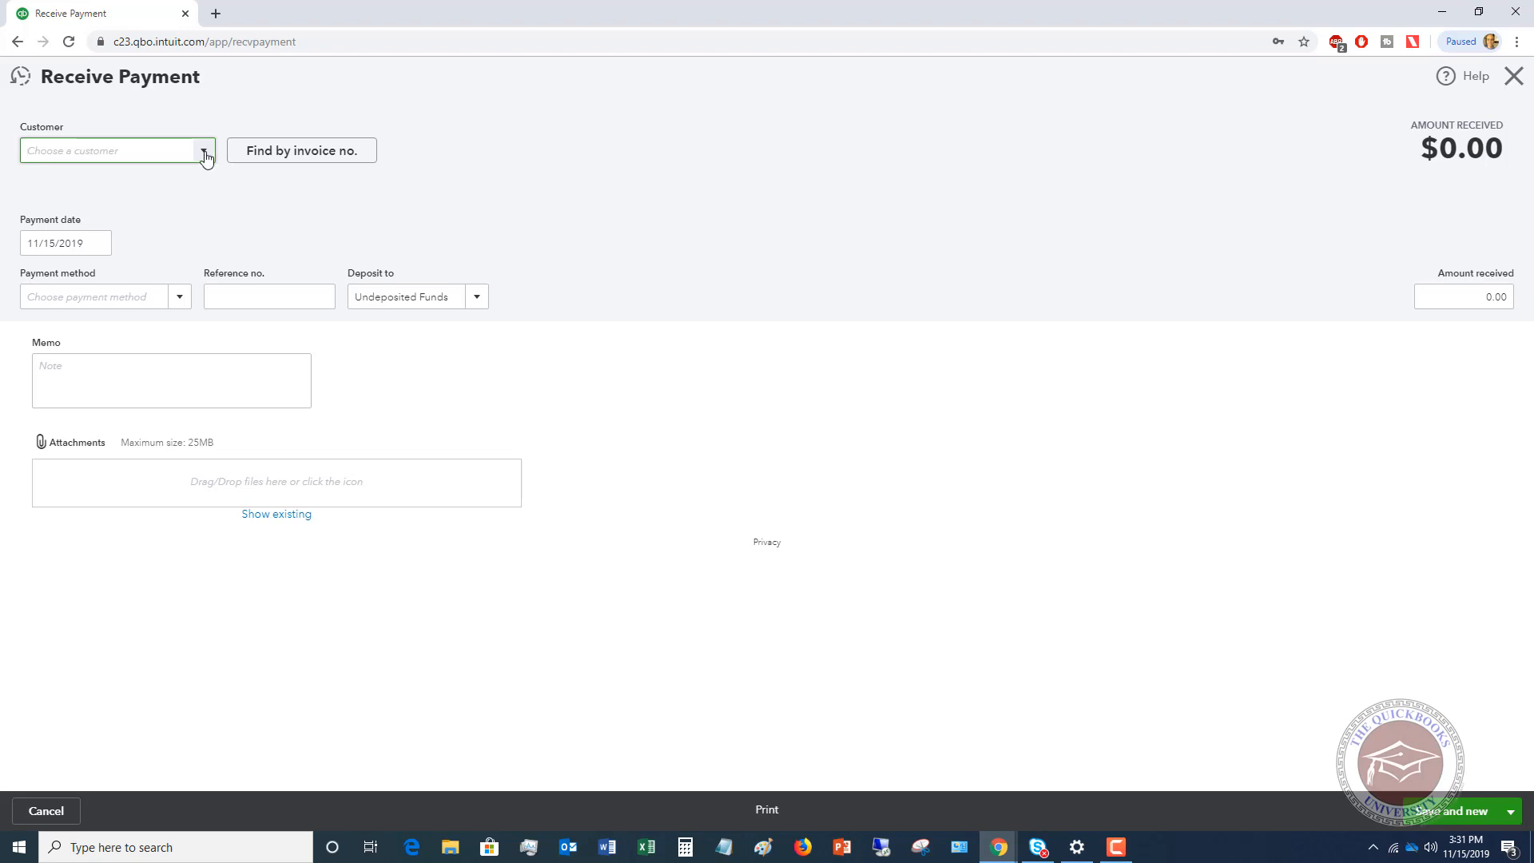
left_click(205, 156)
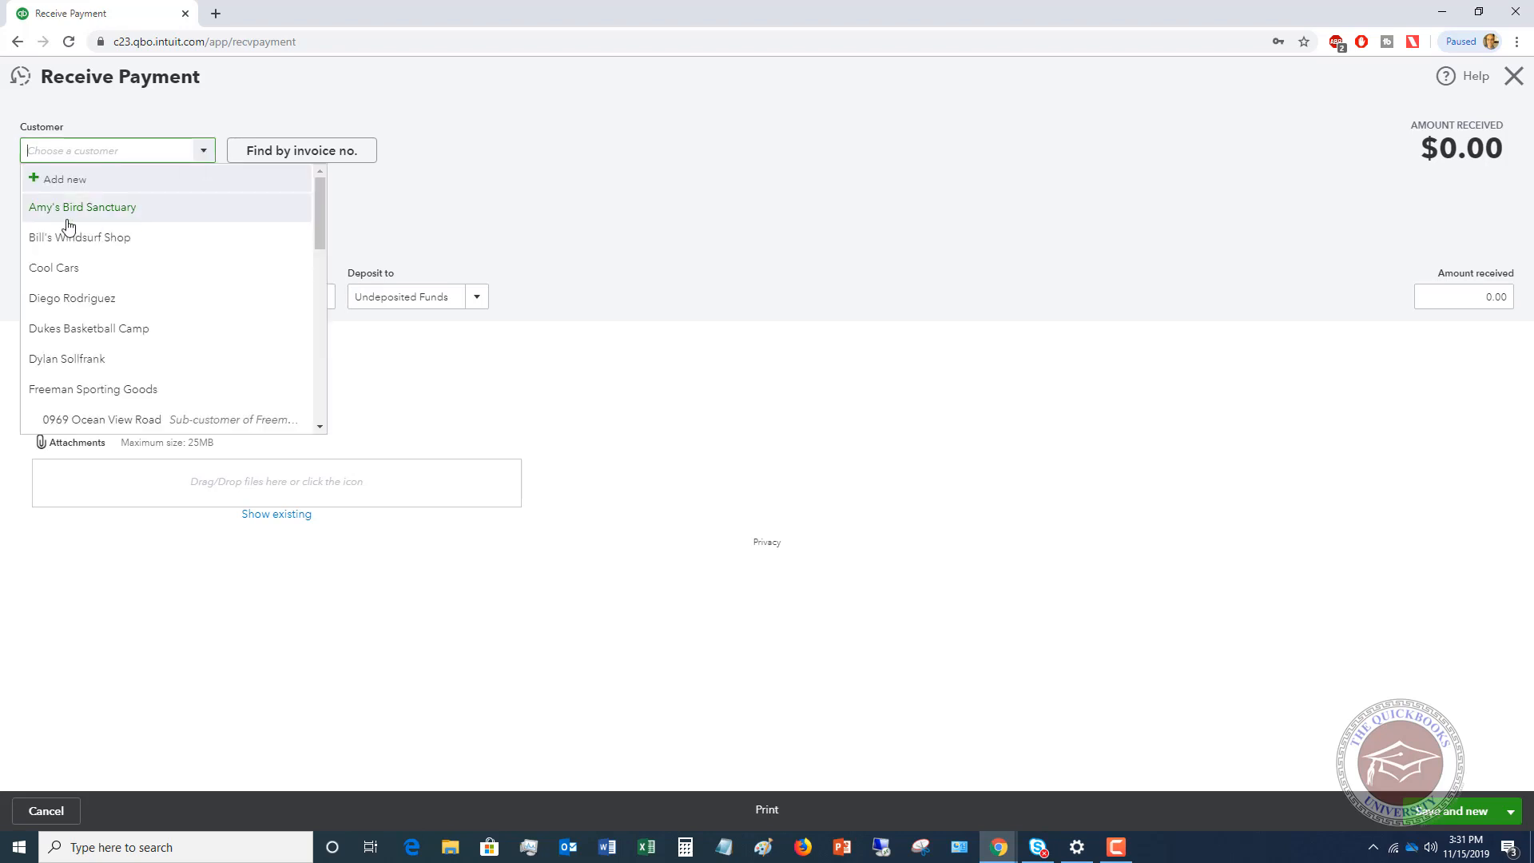
left_click(65, 214)
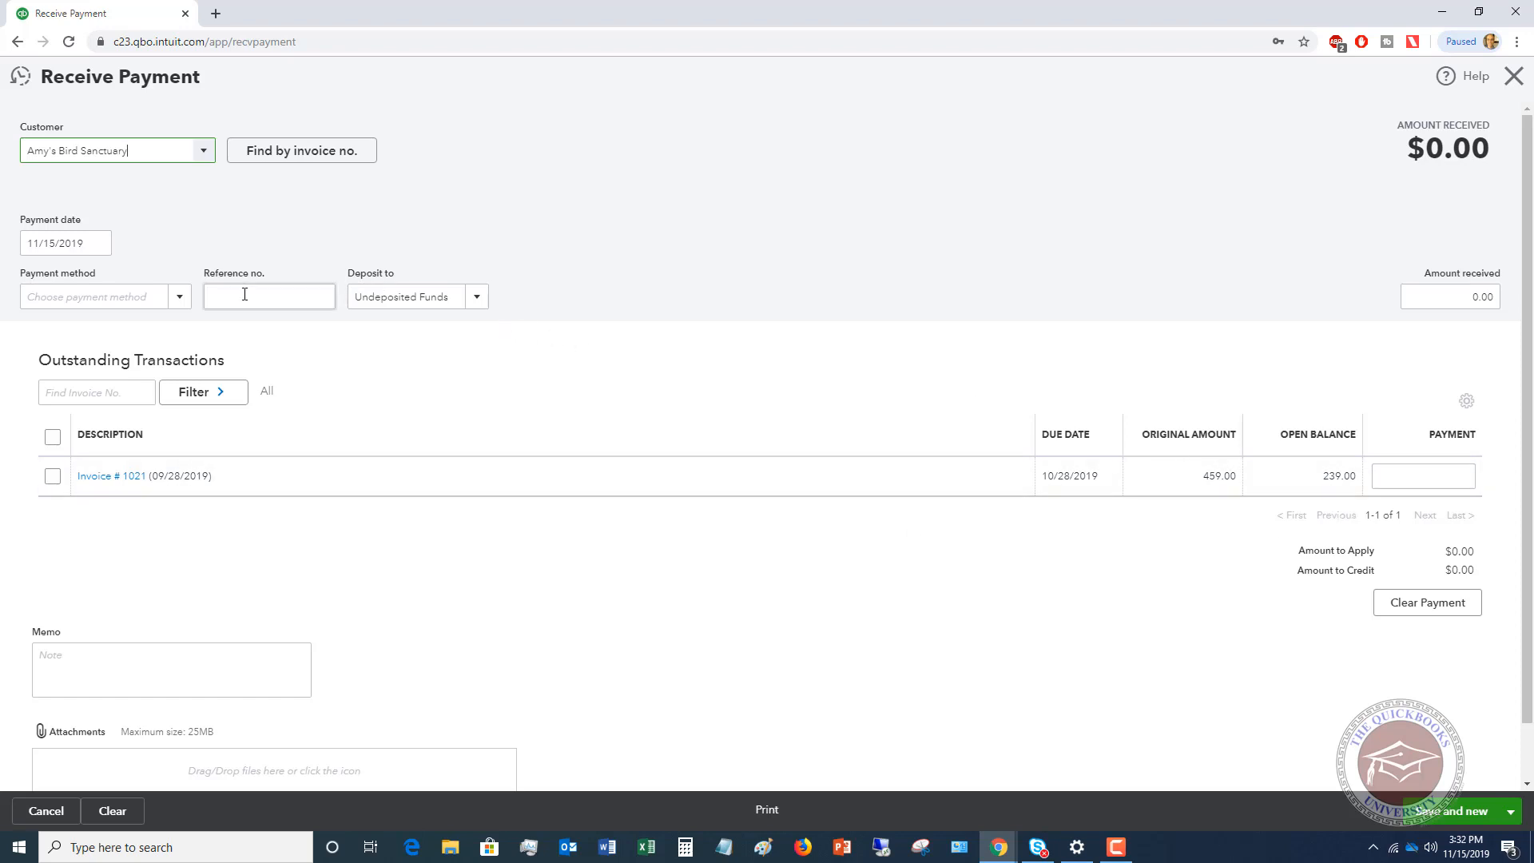
Set the payment method to Check and enter 8547 as the reference number.
left_click(179, 297)
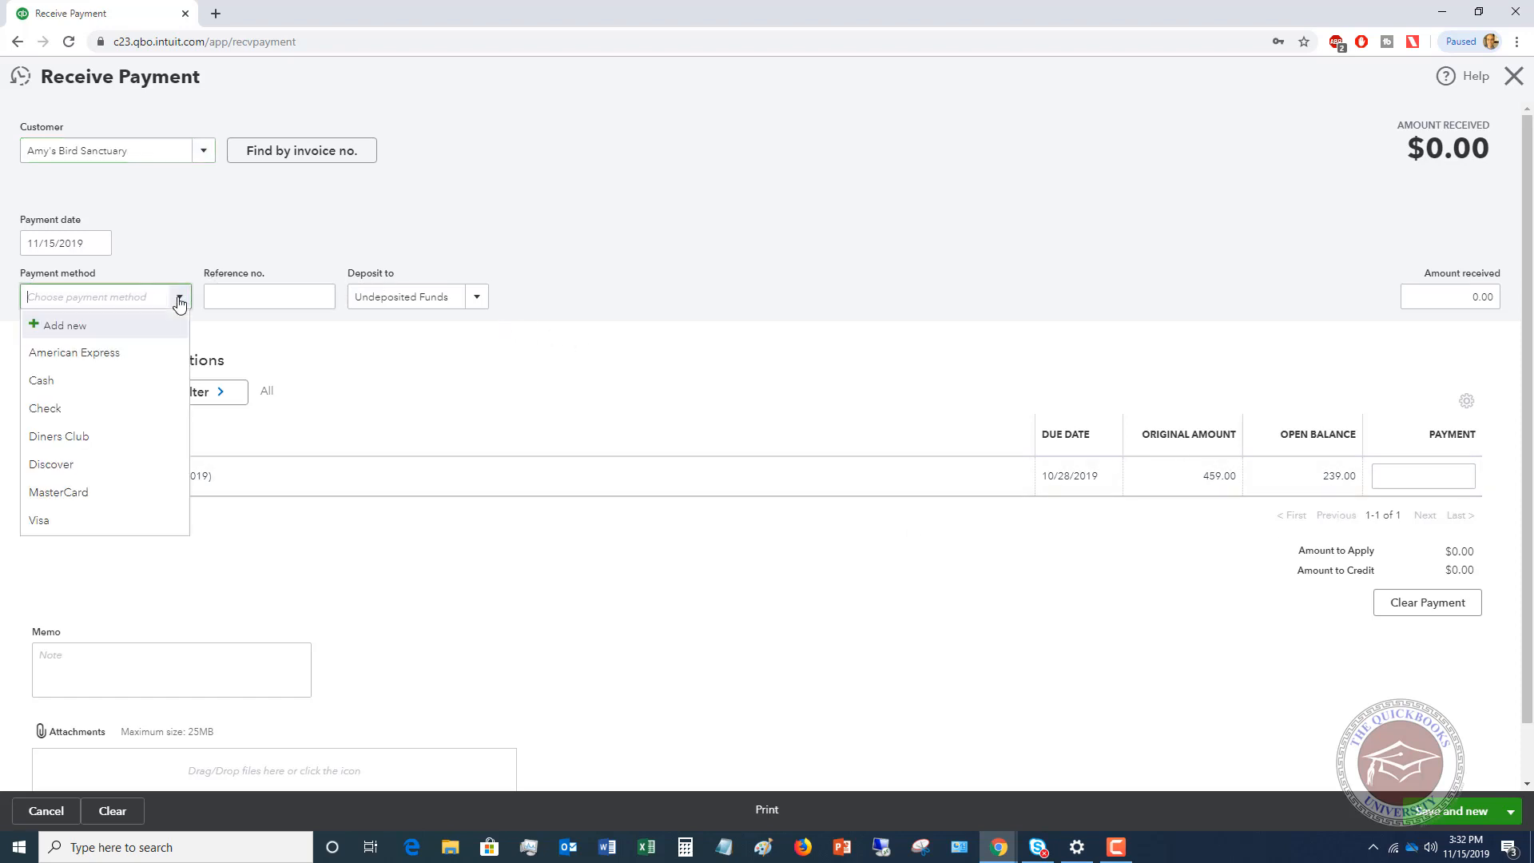
left_click(71, 408)
left_click(279, 300)
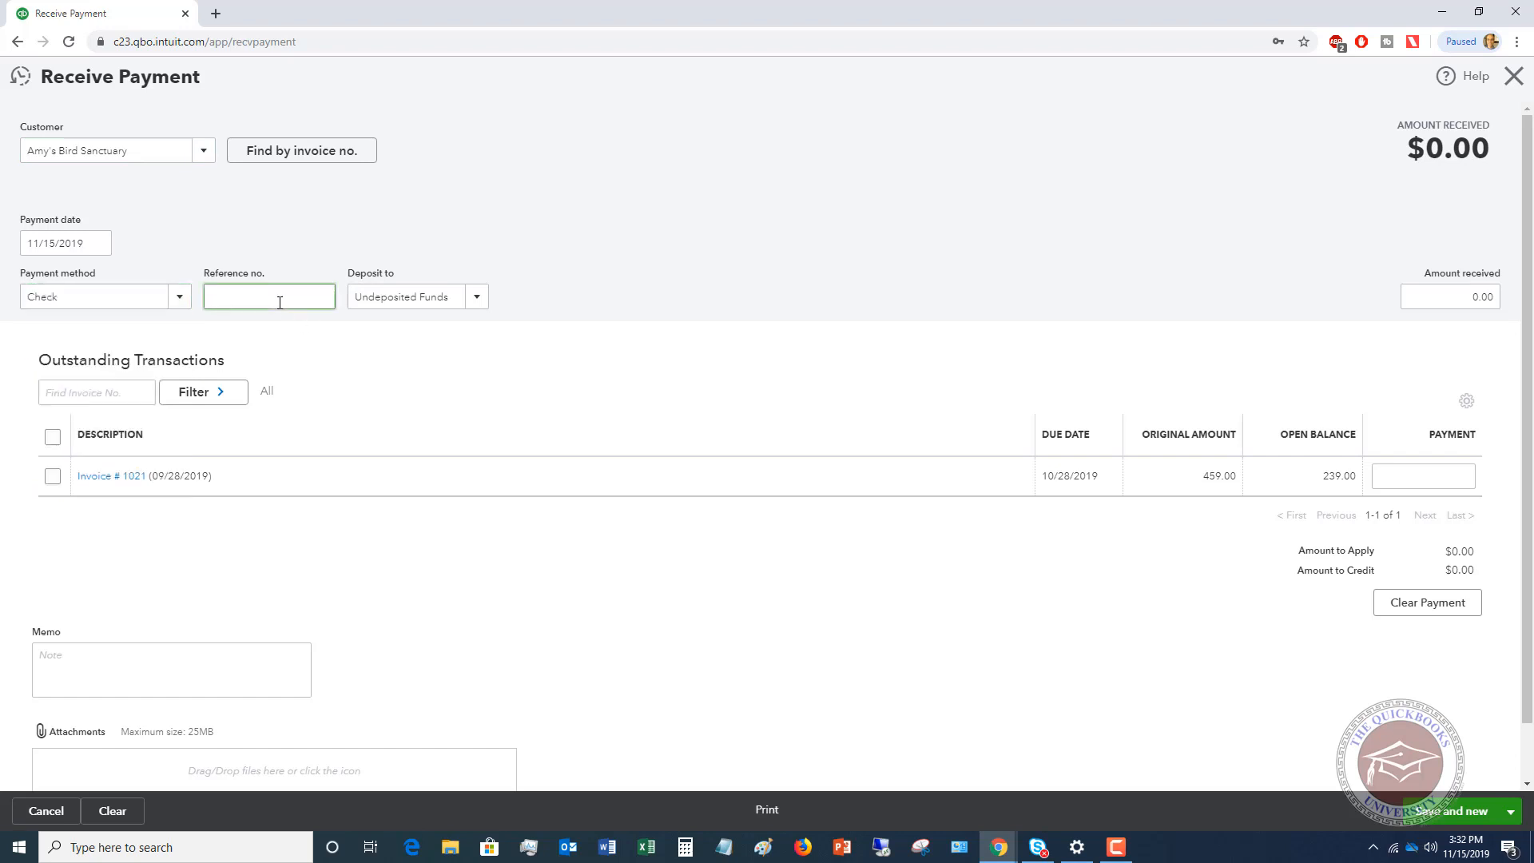
type("8547")
Set the payment's deposit account to Checking and apply the payment to the full open balance of Invoice # 1021.
left_click(478, 298)
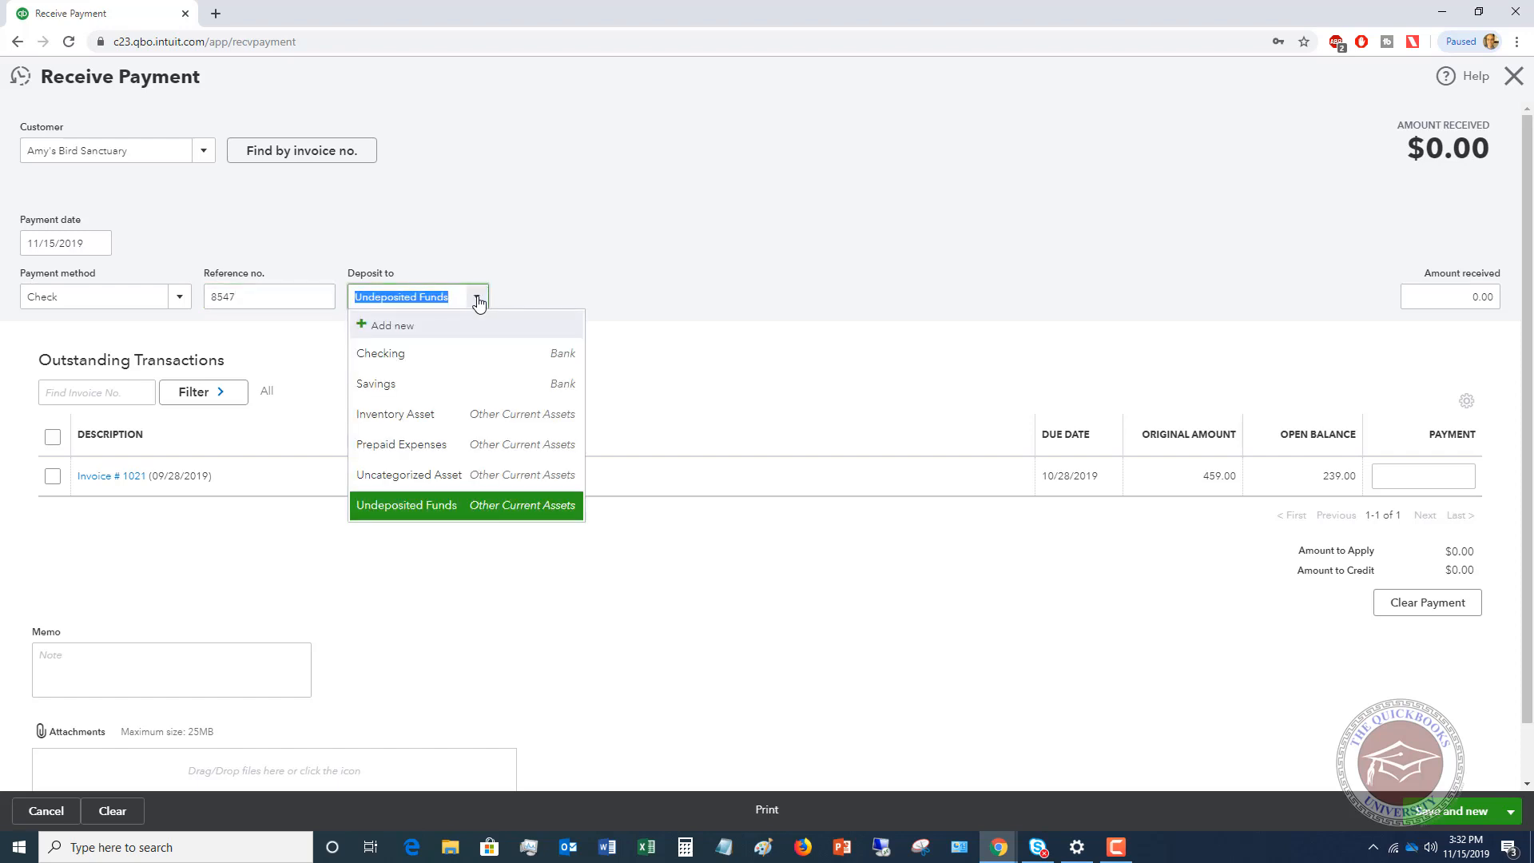
left_click(383, 354)
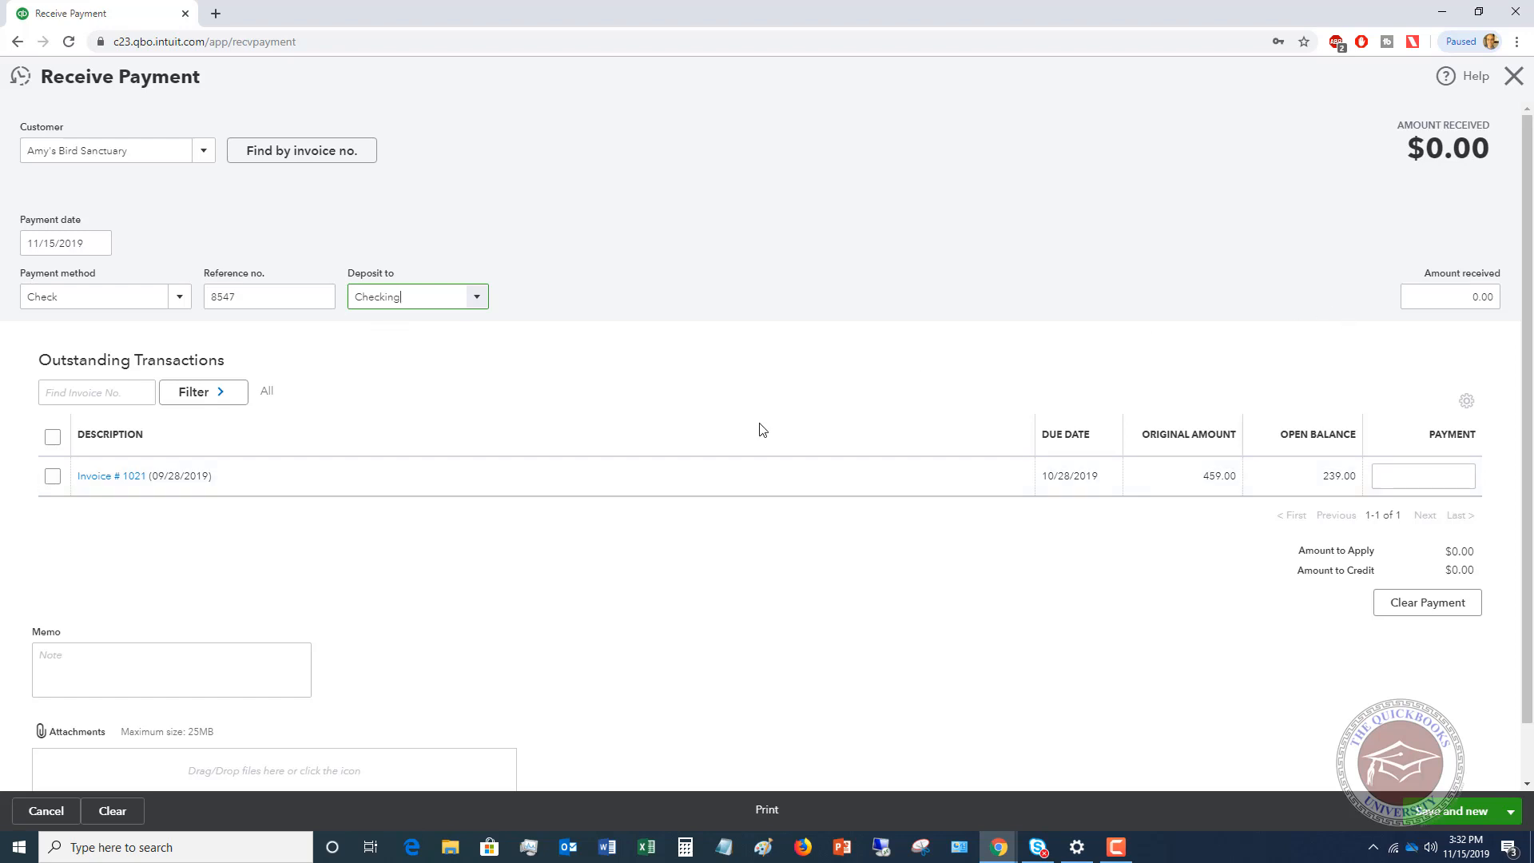
left_click(52, 477)
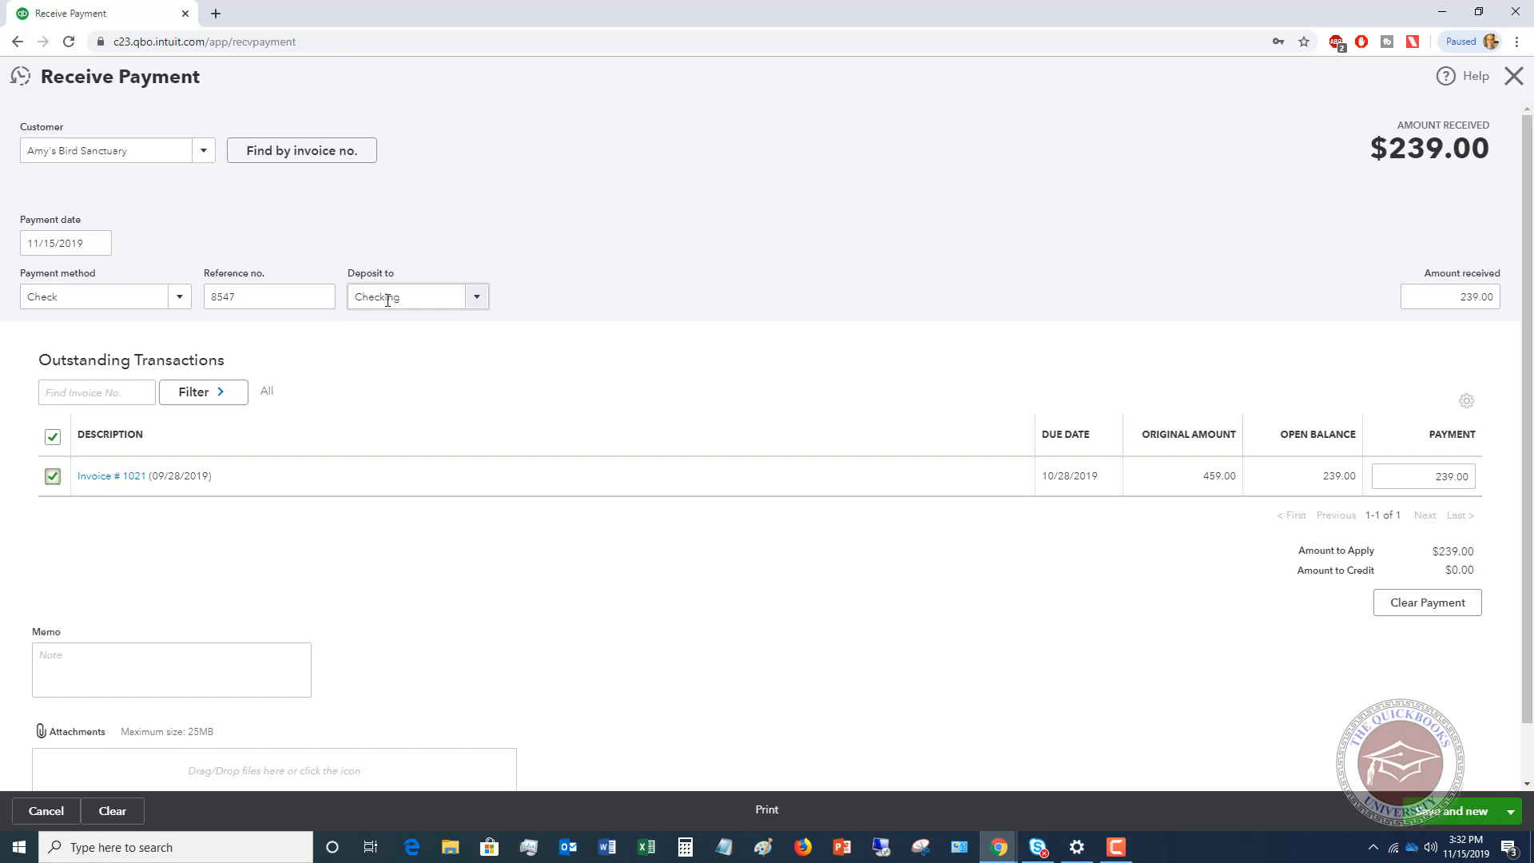
Change the payment's deposit account to Undeposited Funds, and save and close the payment.
left_click(480, 301)
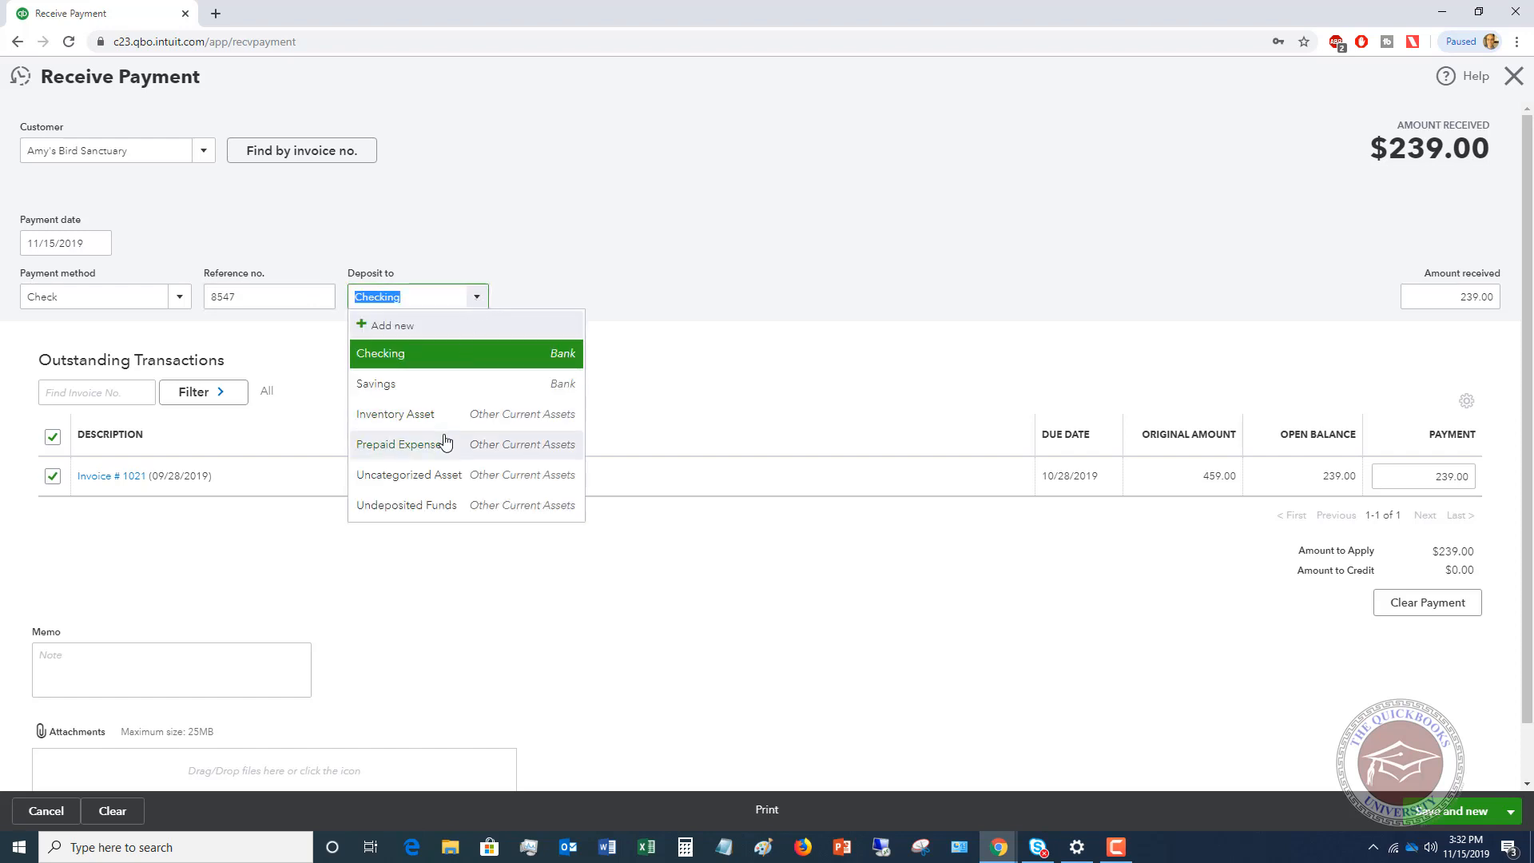
left_click(404, 506)
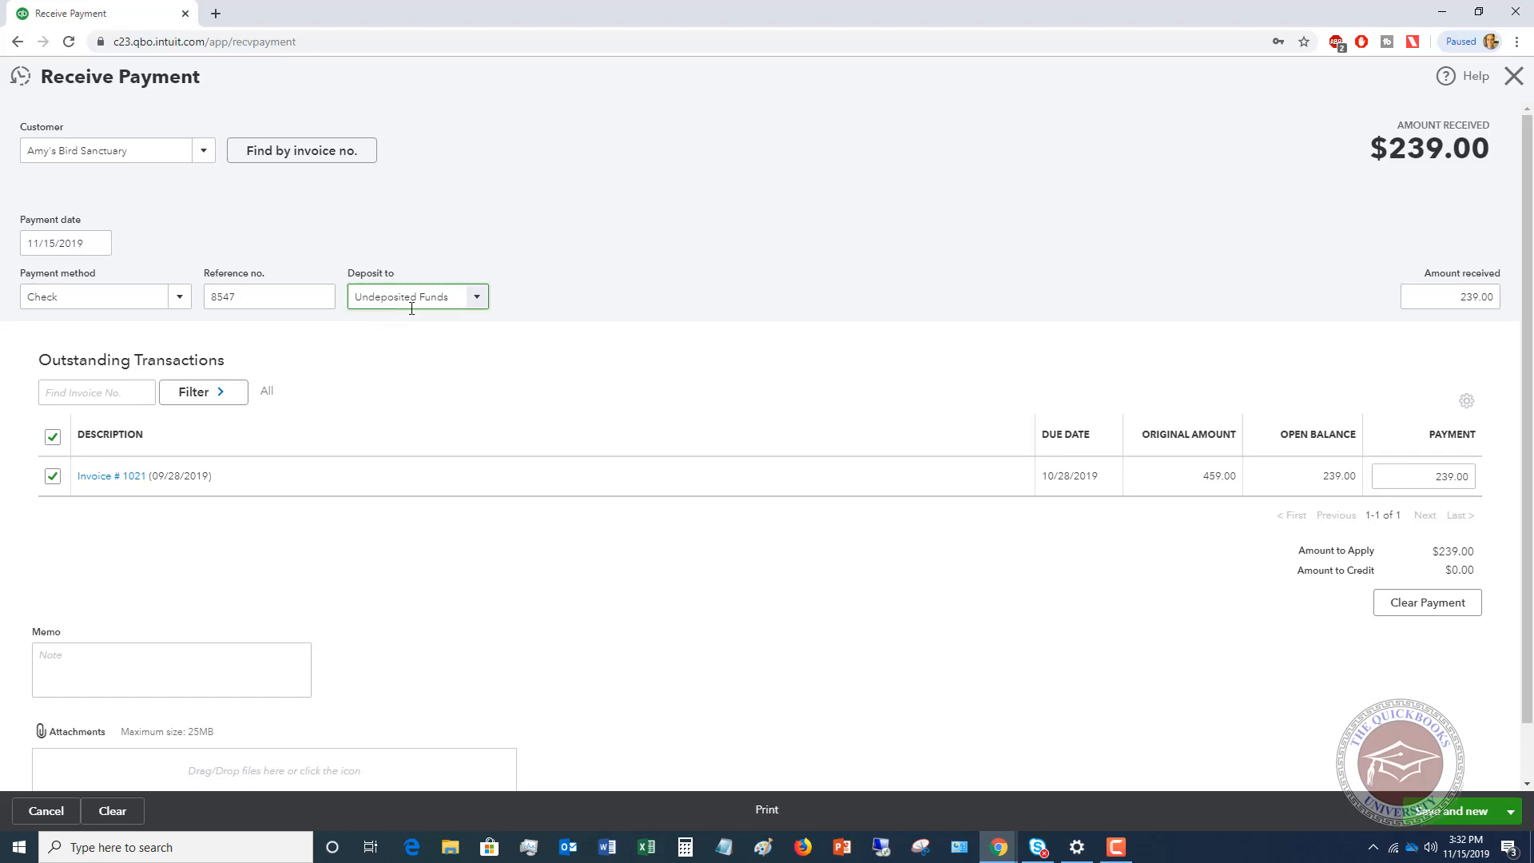
left_click(1512, 814)
left_click(1427, 759)
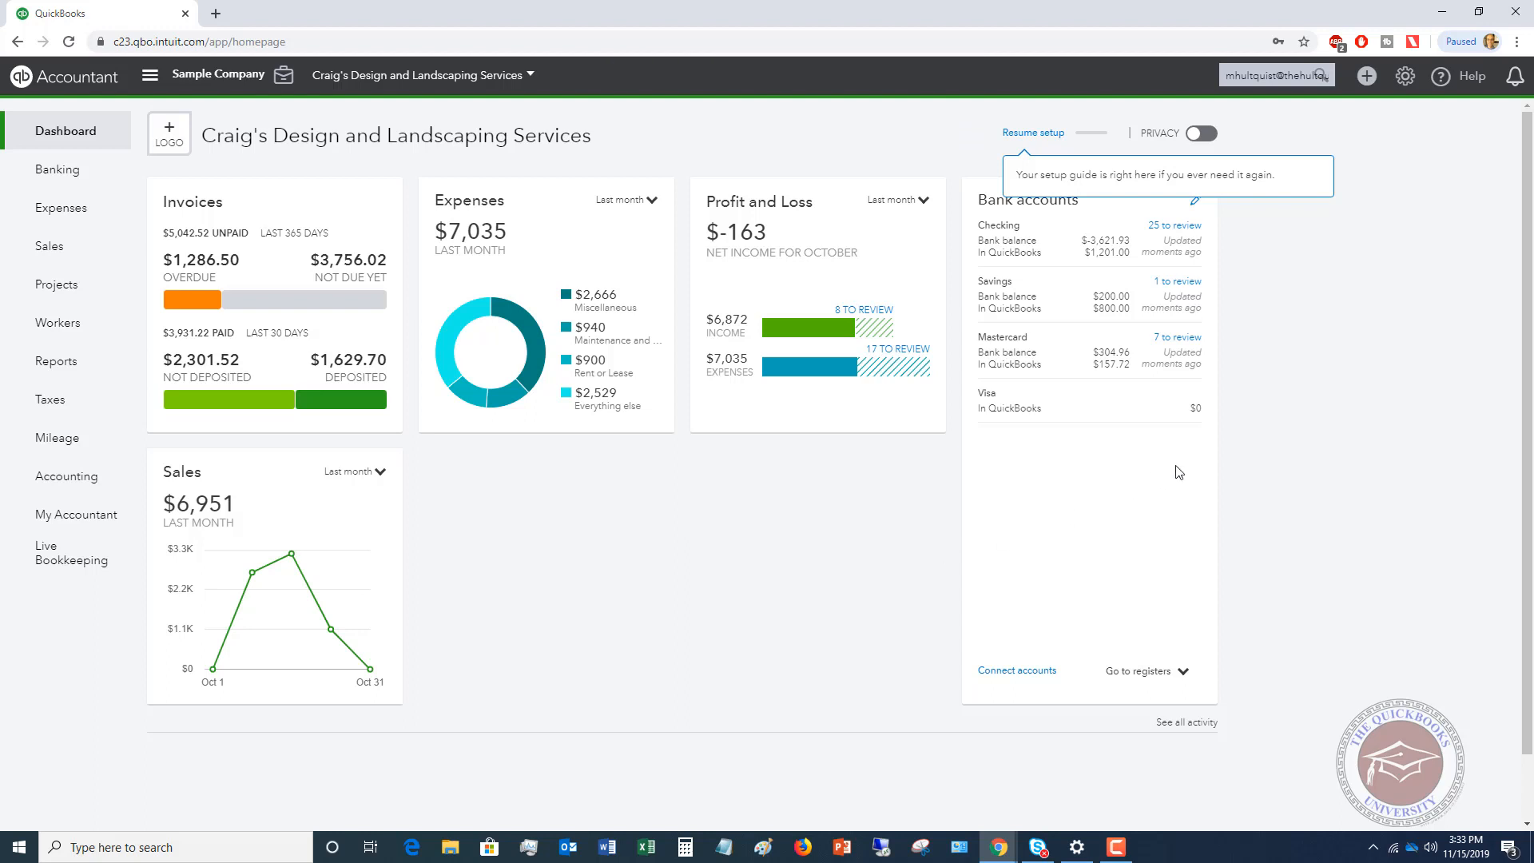
Create a bank deposit that includes the Amy's Bird Sanctuary, Cool Cars and Freeman Sporting Goods:0969 Ocean View Road payments.
left_click(1369, 78)
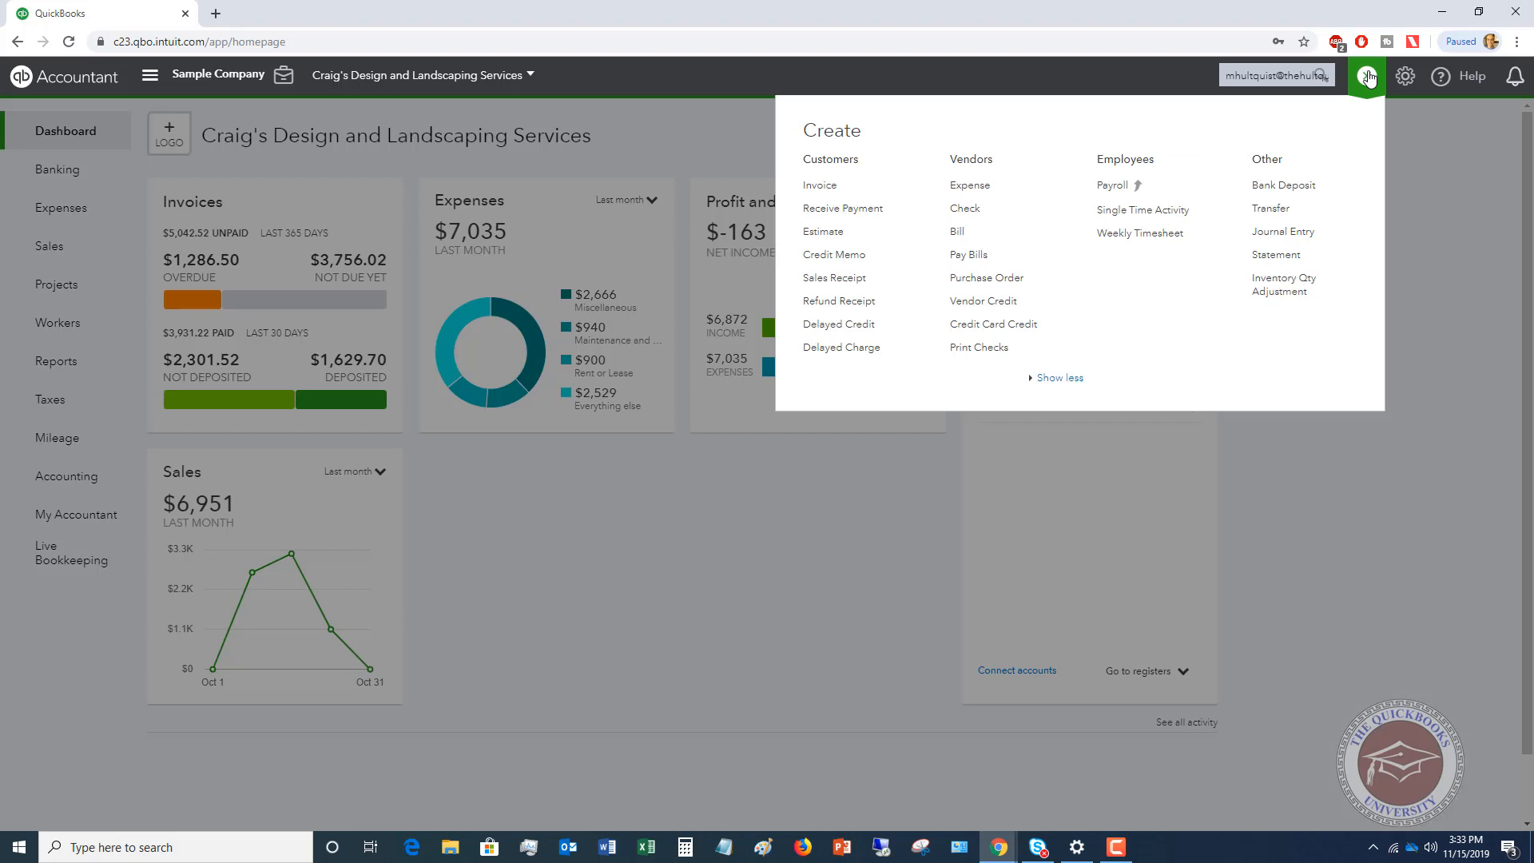
left_click(1285, 187)
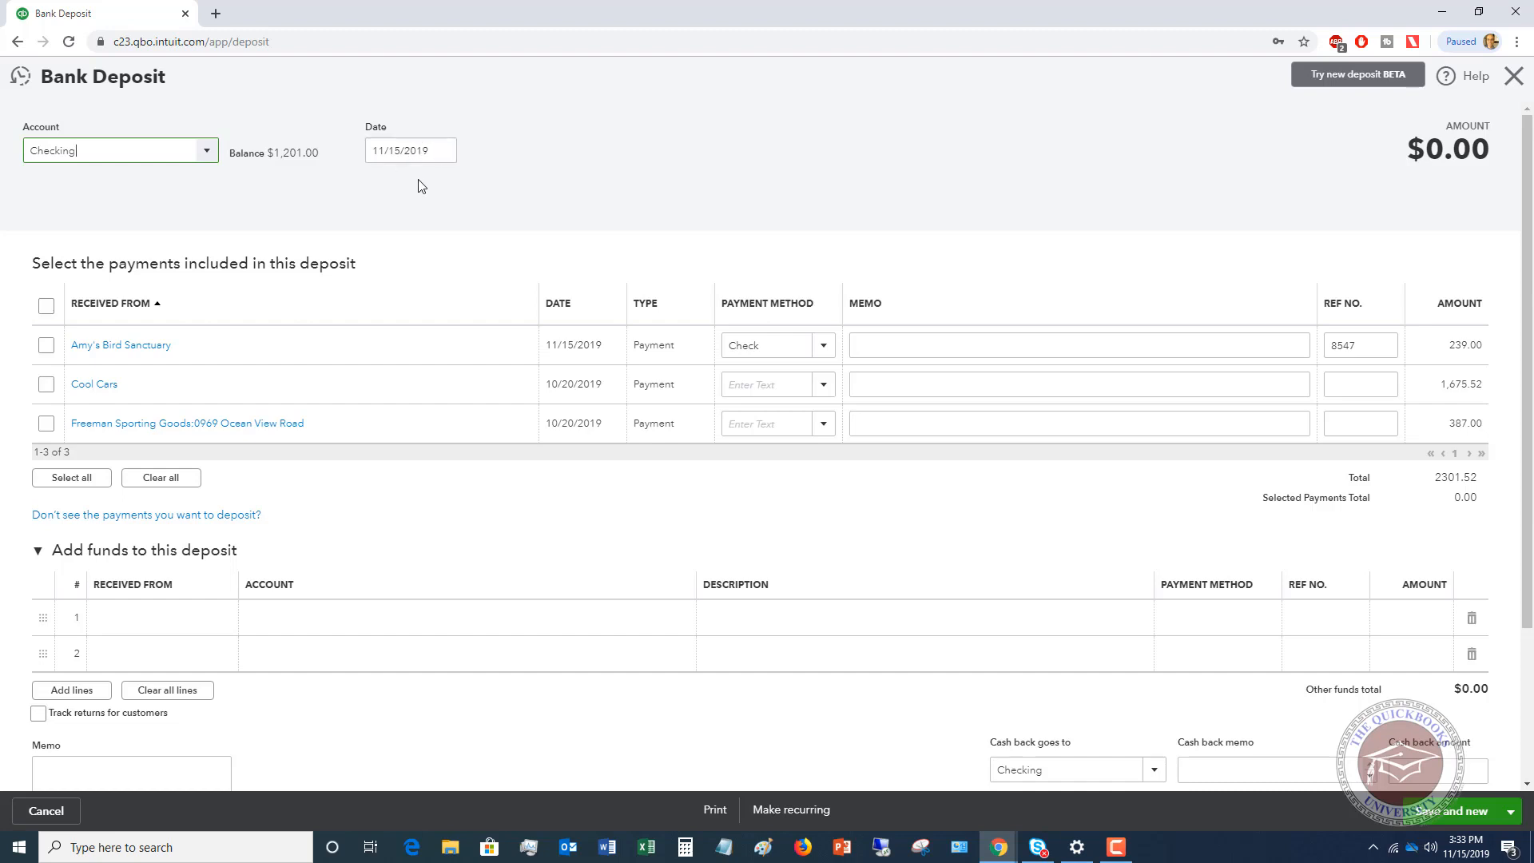
left_click(45, 345)
left_click(45, 384)
left_click(45, 423)
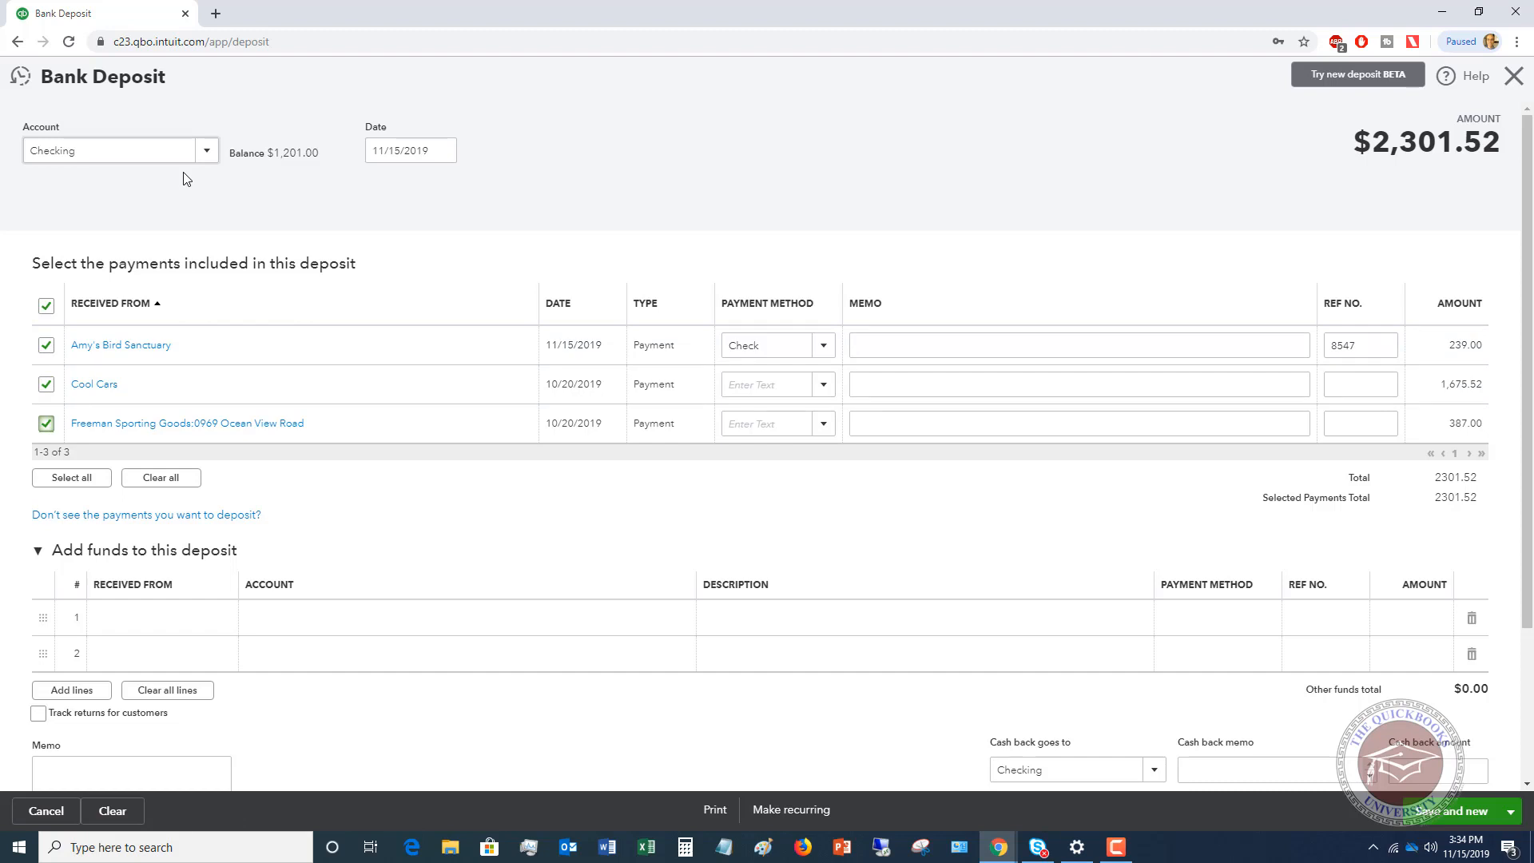
Exclude the Amy's Bird Sanctuary and Freeman Sporting Goods payments from the deposit and include them again, twice in a row.
left_click(45, 345)
left_click(47, 423)
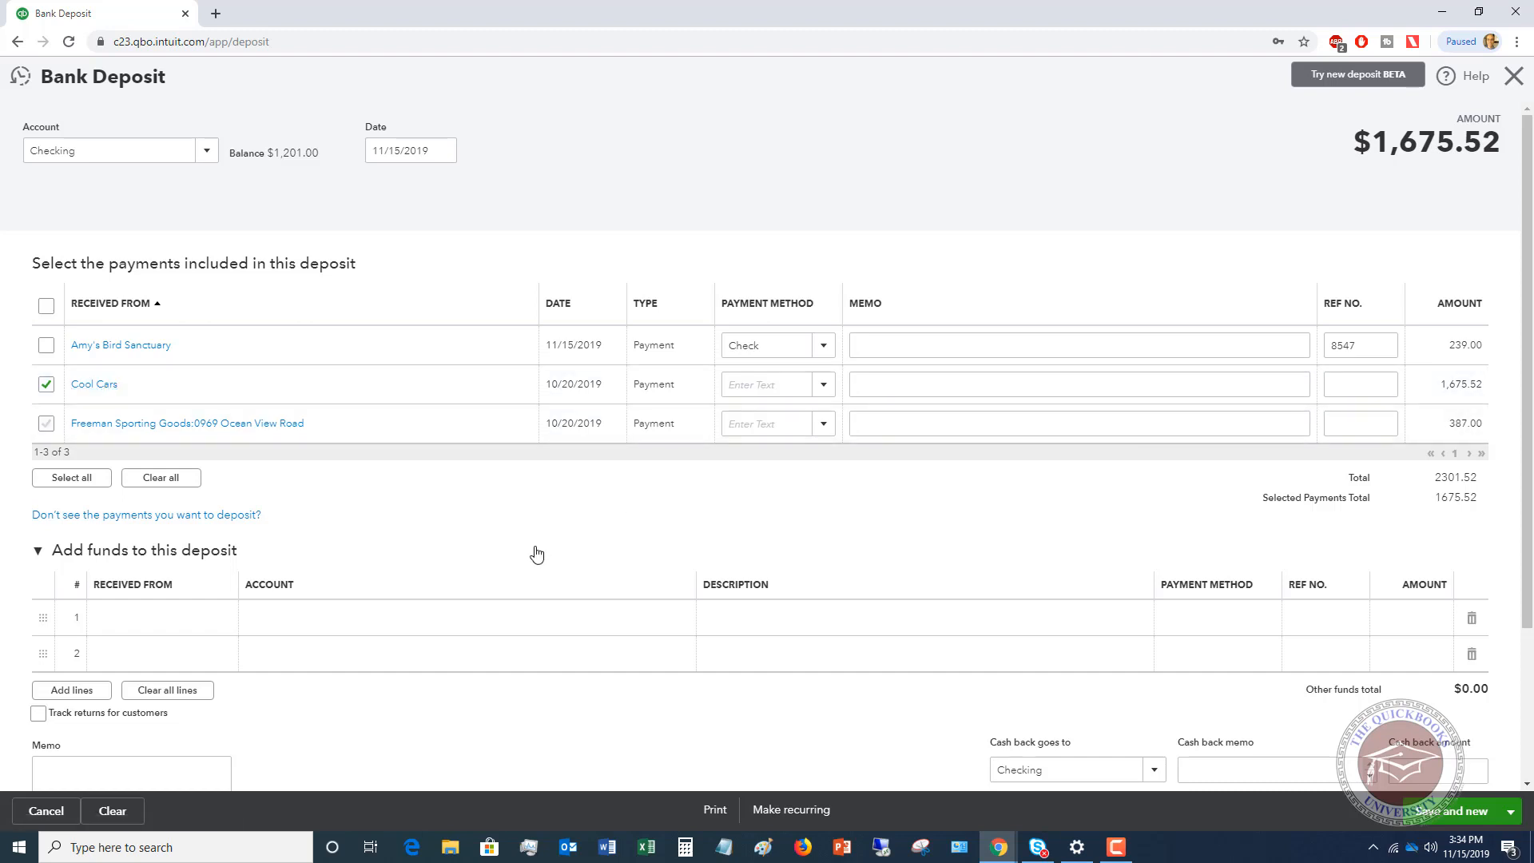
left_click(46, 345)
left_click(45, 423)
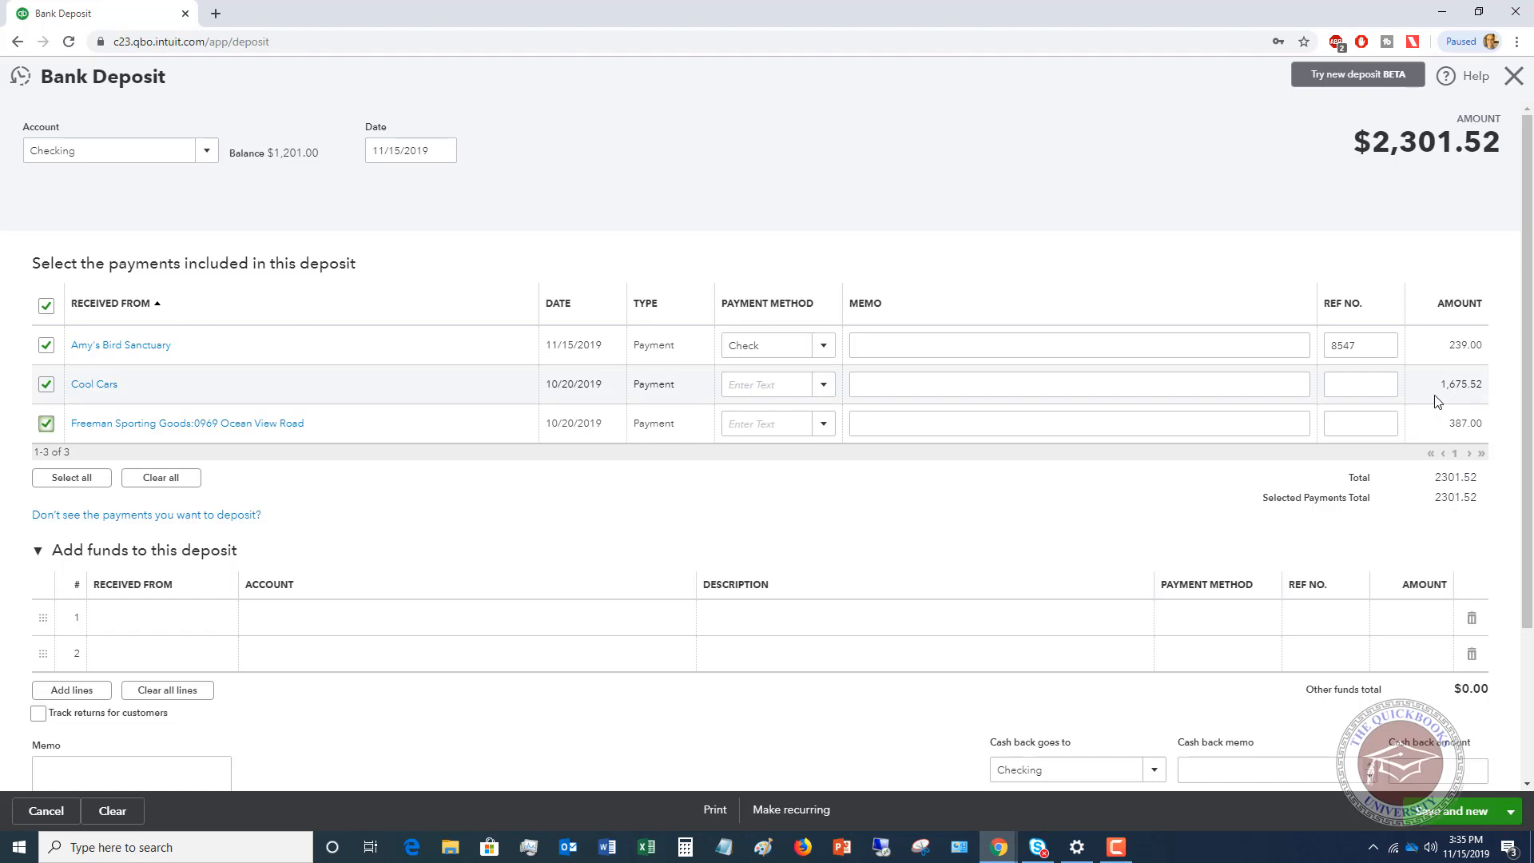
left_click(46, 345)
left_click(46, 423)
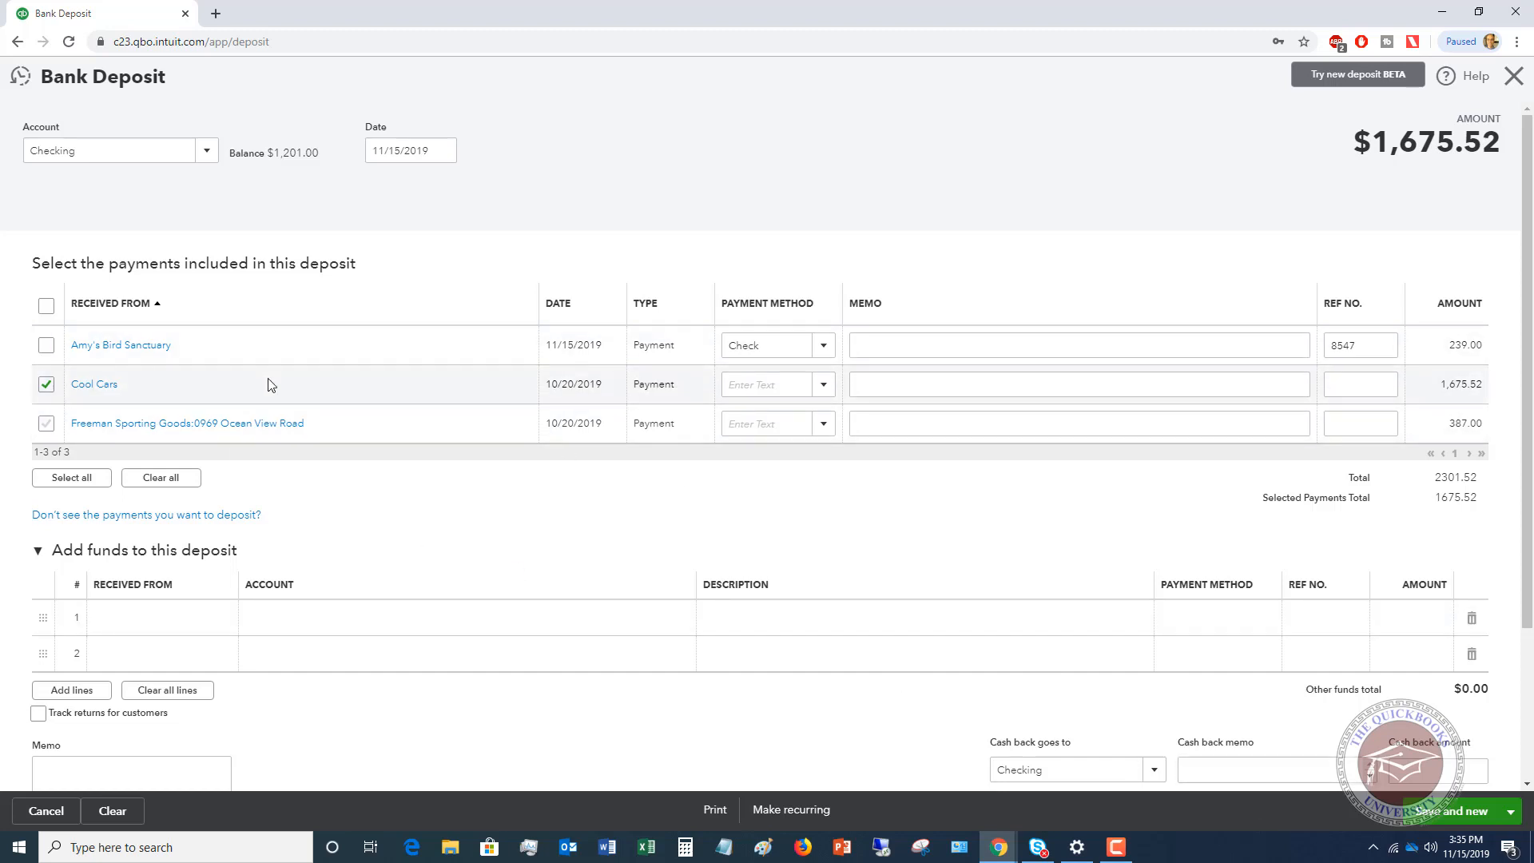
left_click(47, 346)
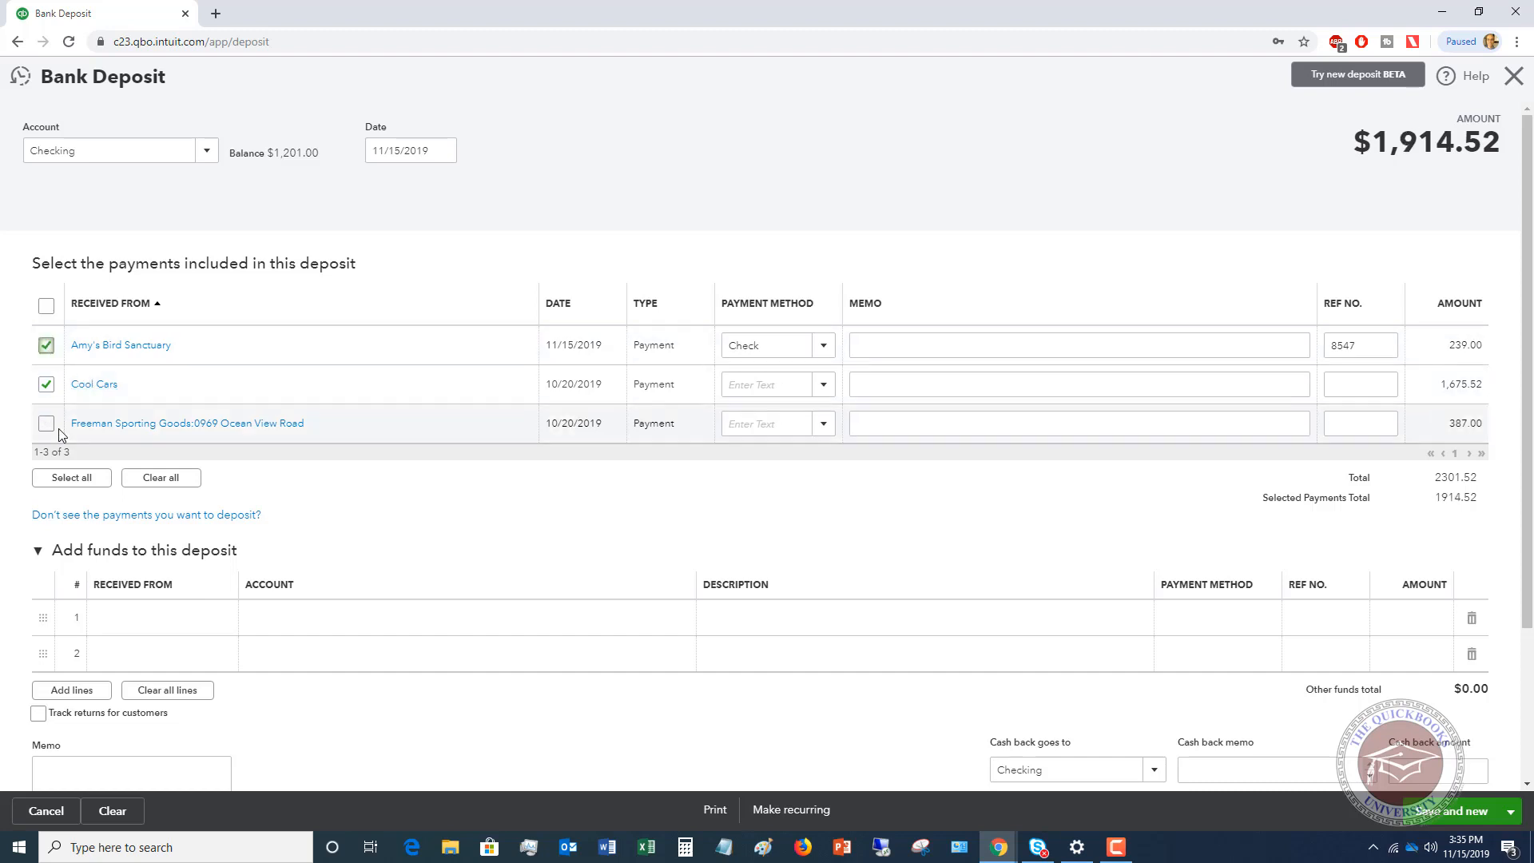
left_click(46, 424)
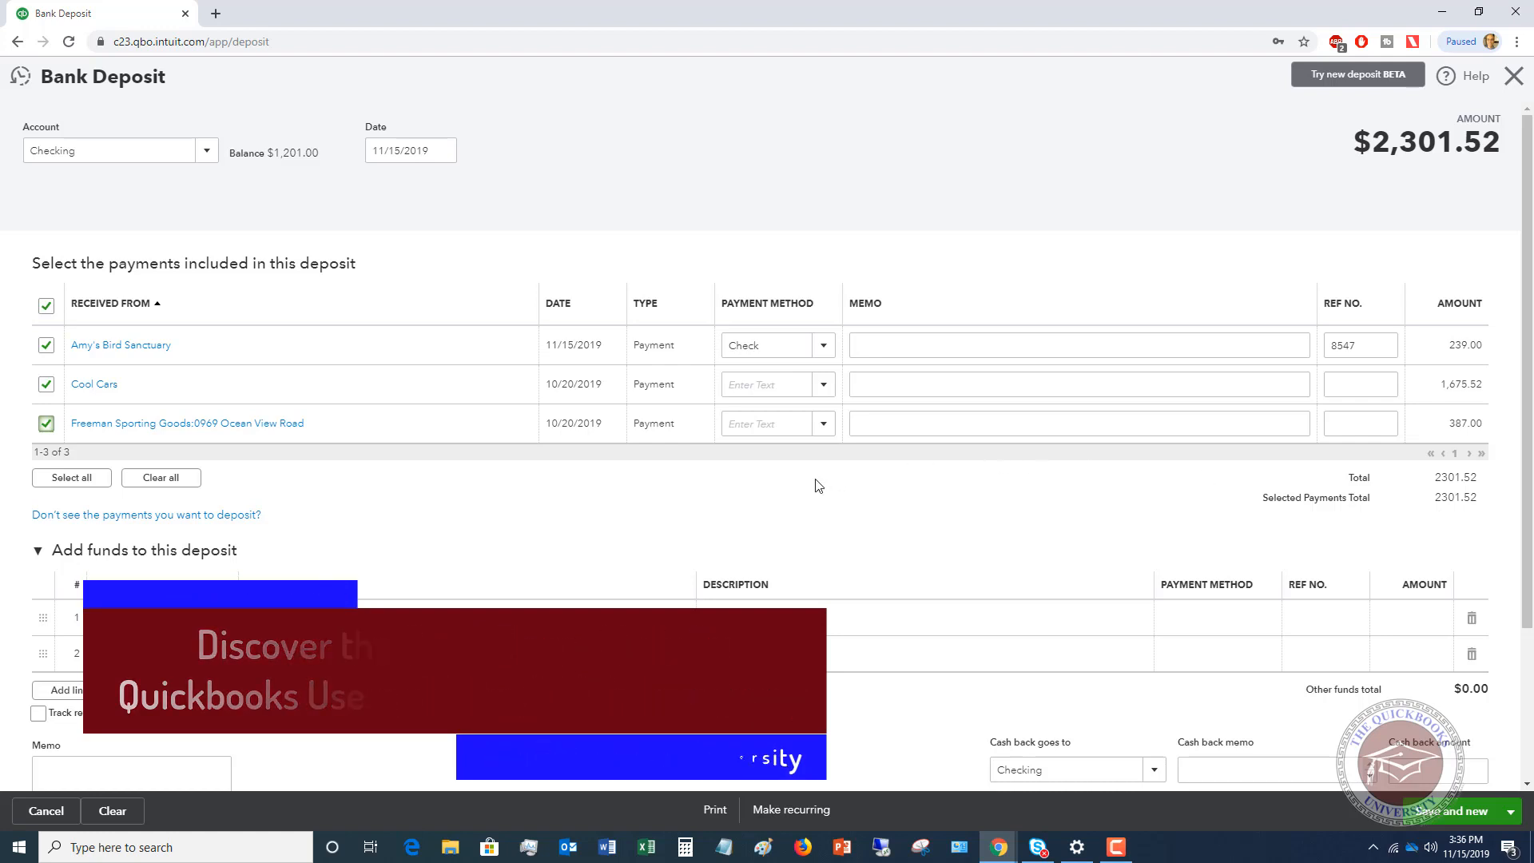
Exclude the Cool Cars and Freeman Sporting Goods payments from the deposit and include both again.
left_click(46, 386)
left_click(46, 424)
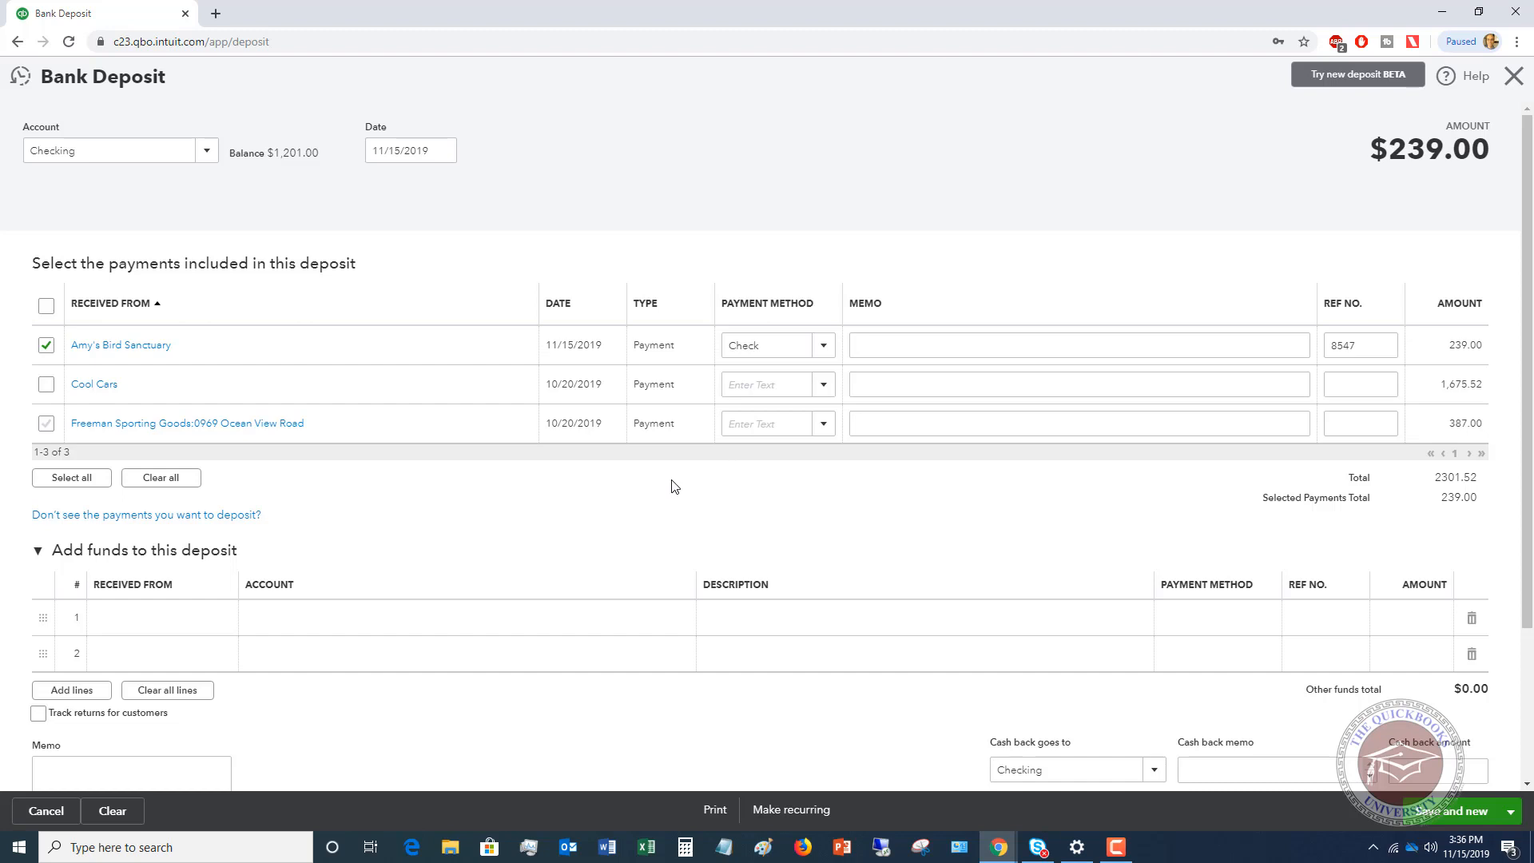
left_click(46, 385)
left_click(46, 423)
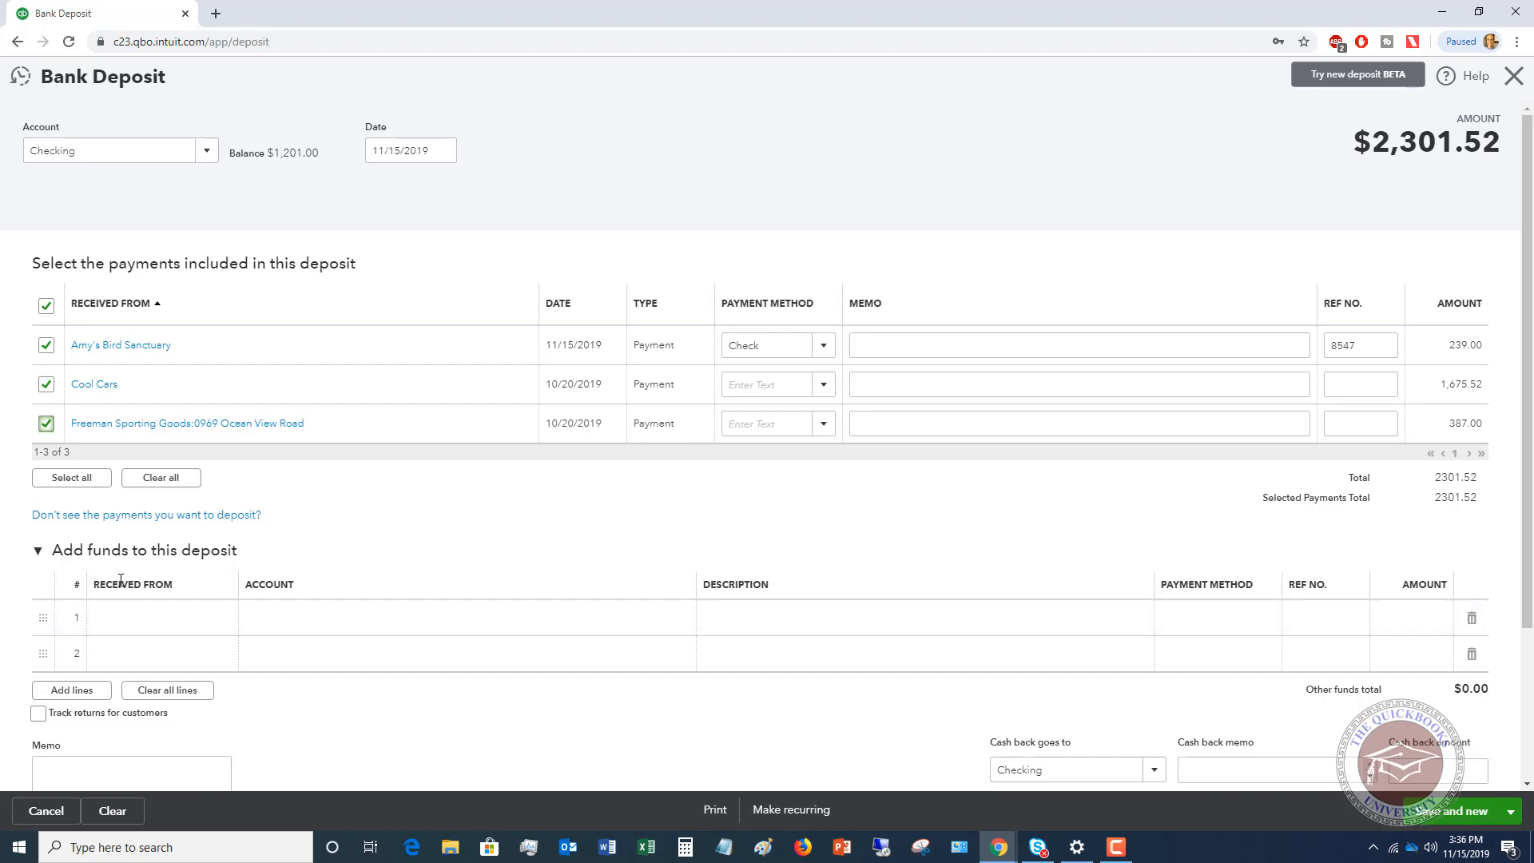
Leave the additional funds lines empty, and save and close the bank deposit.
left_click(141, 617)
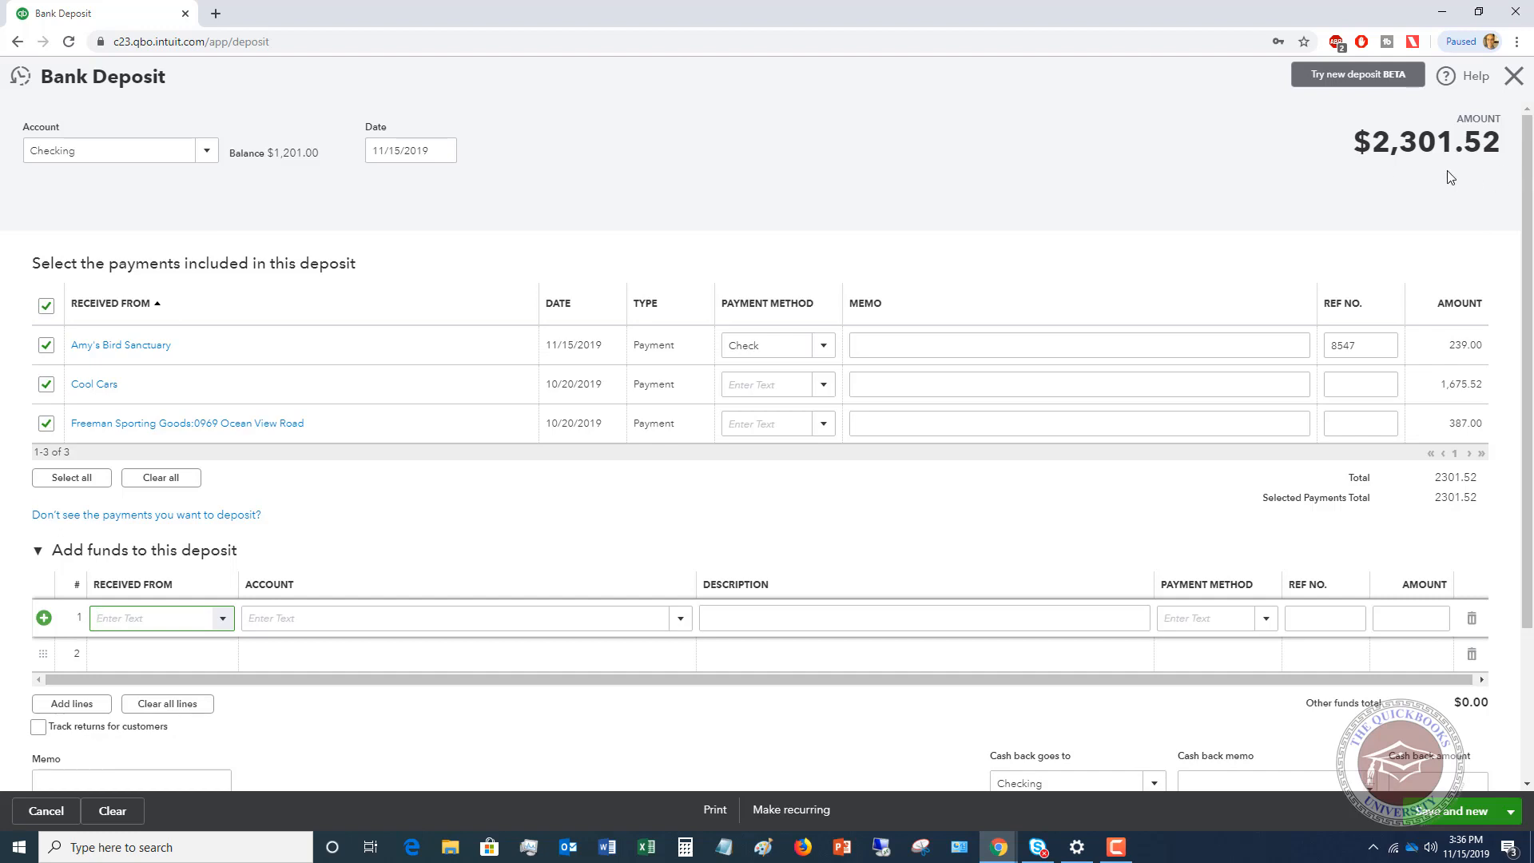
left_click(1511, 815)
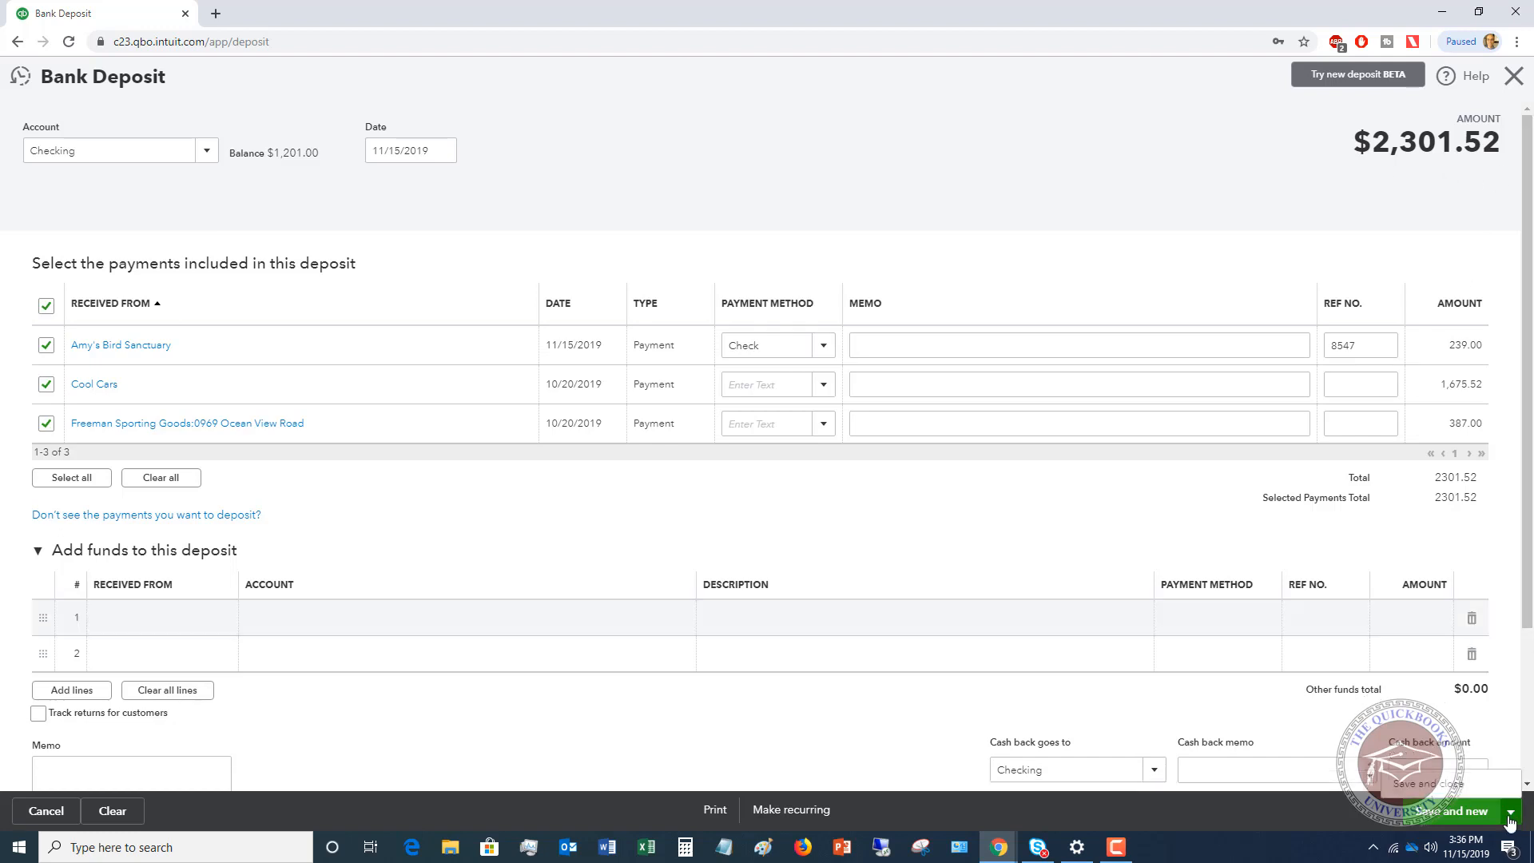
left_click(1428, 783)
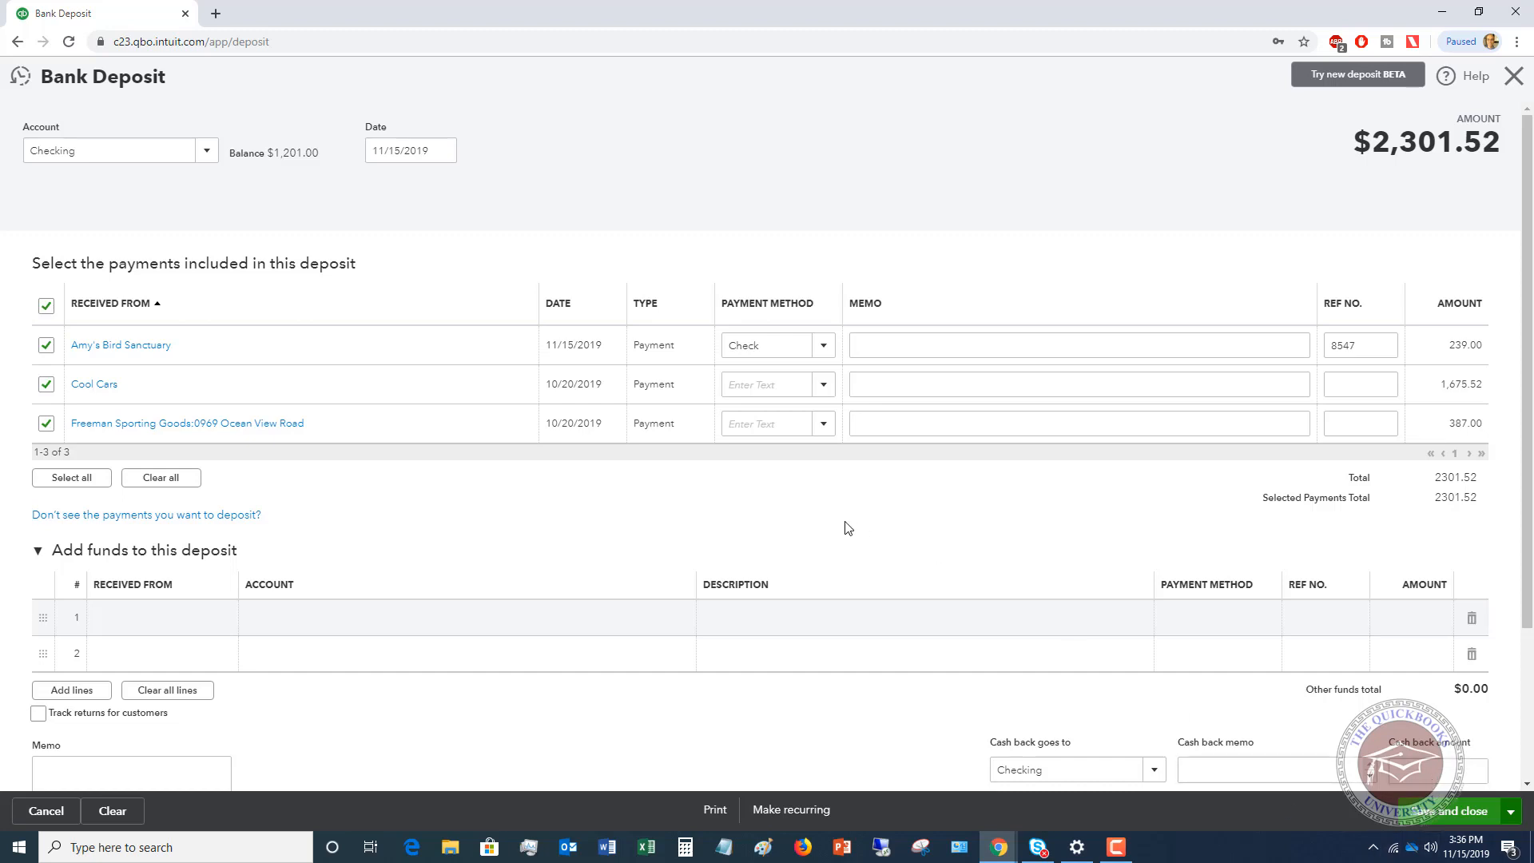